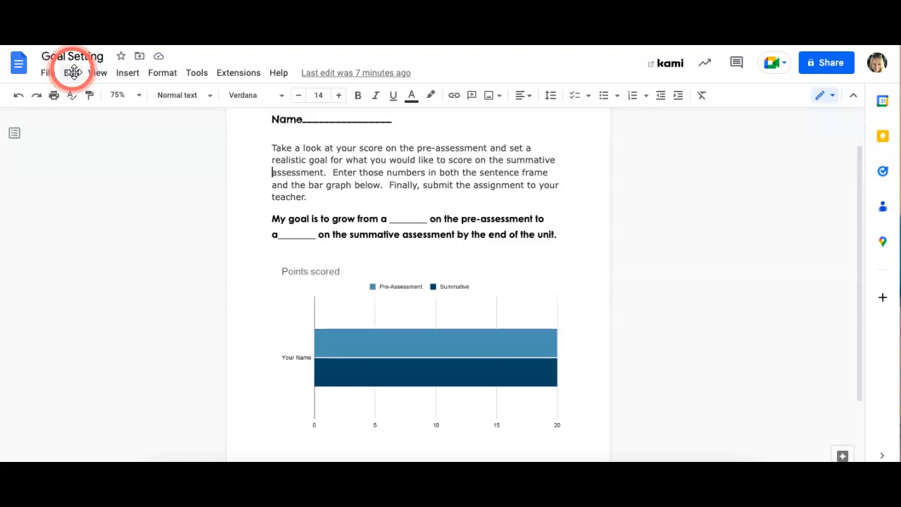
Step: Fill the goal sentence's blanks with a pre-assessment score of 18 and a summative goal of 20
click(402, 221)
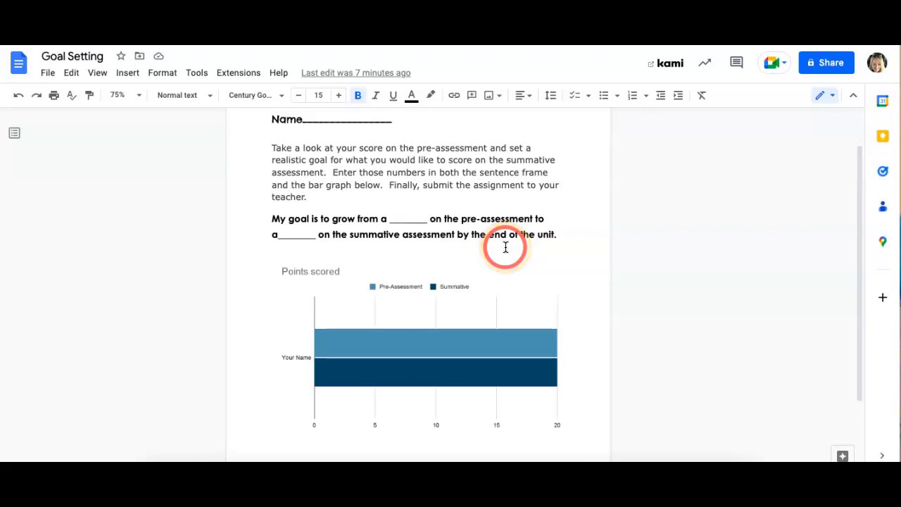
text(18)
drag(414, 218, 395, 218)
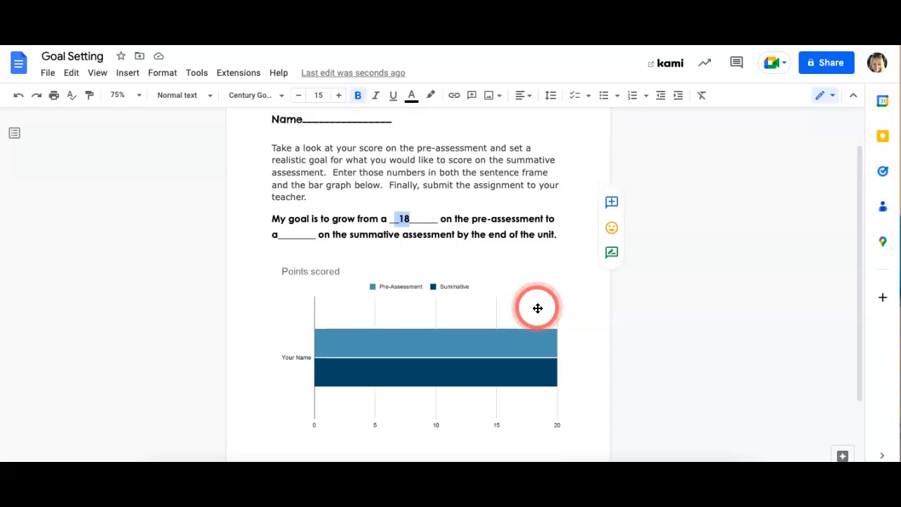
click(535, 301)
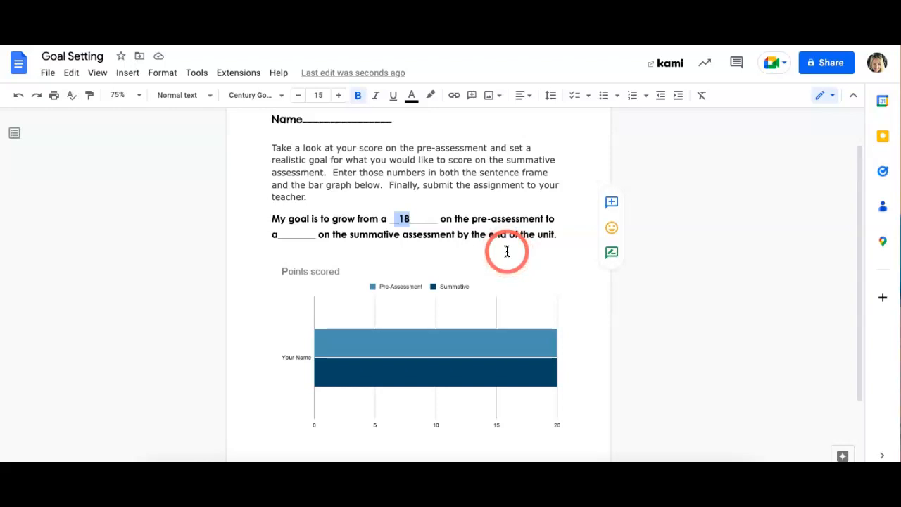
click(291, 235)
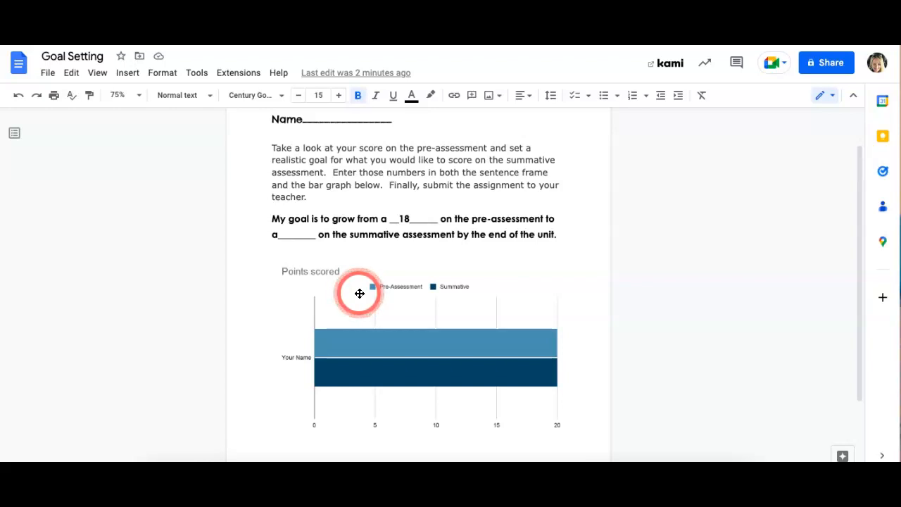
click(299, 237)
text(20)
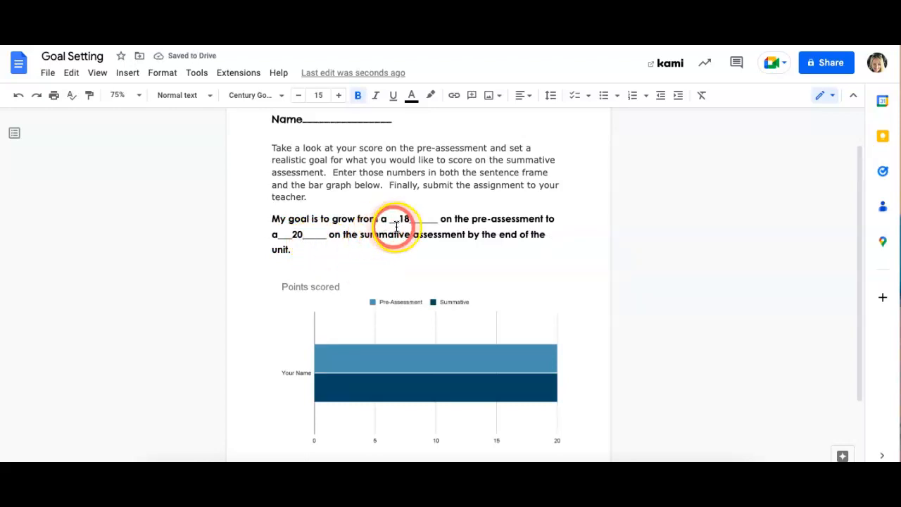
Step: Replace the scores in the goal sentence with 9 for the pre-assessment and 14 for the summative assessment
drag(398, 219, 409, 218)
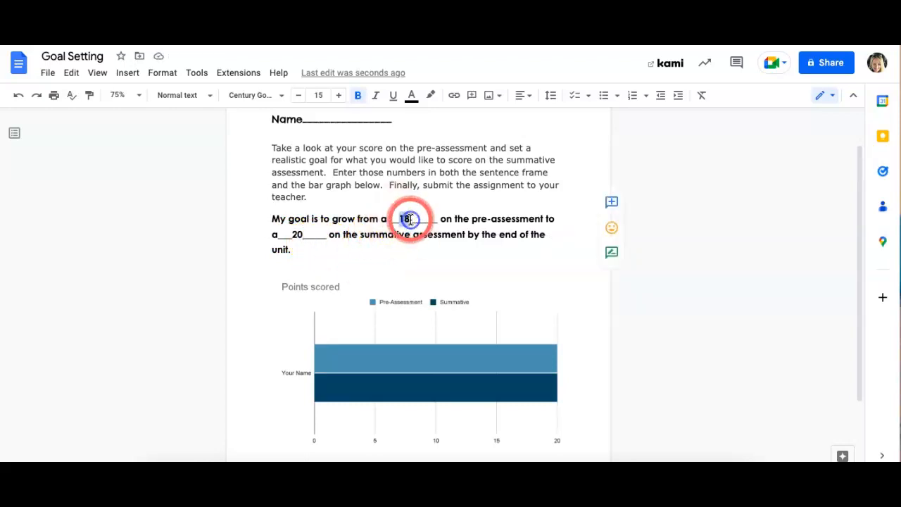
text(9_)
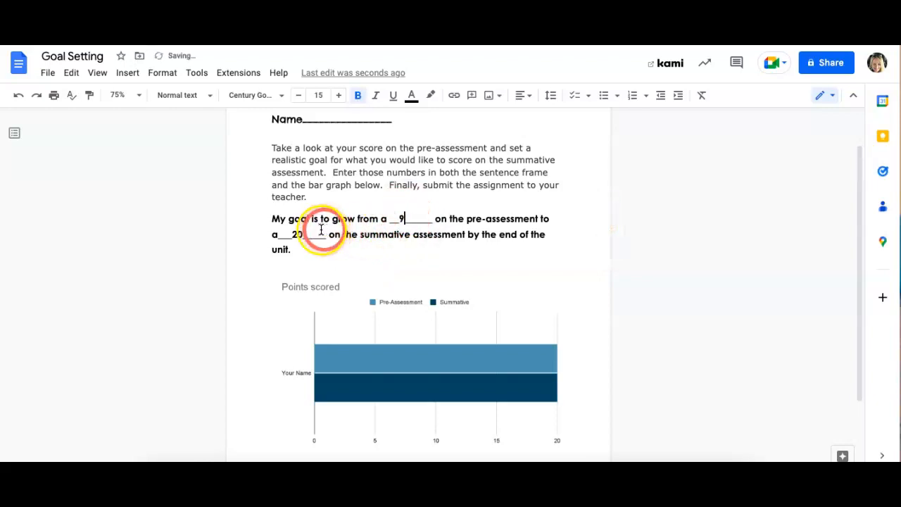
click(307, 233)
key(BackSpace)
key(BackSpace)
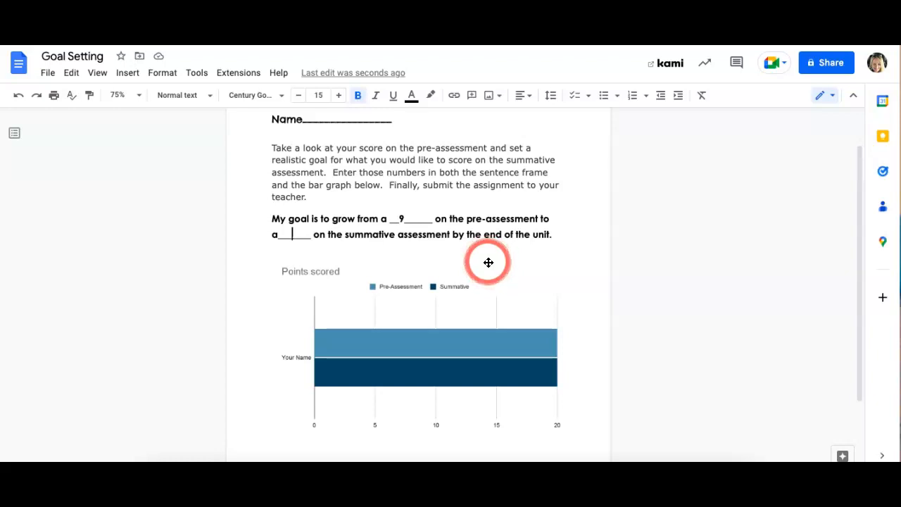
text(14)
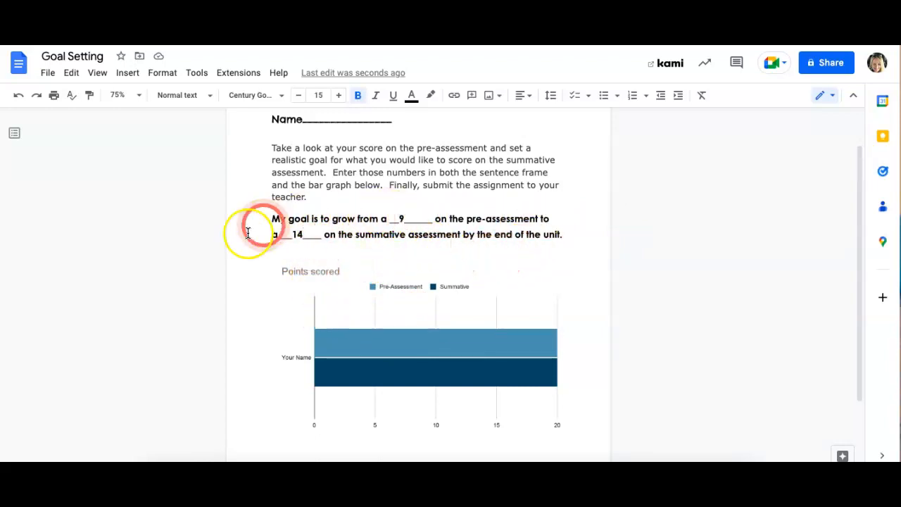
Step: Open the source spreadsheet linked to the Points scored bar chart in Google Sheets
click(382, 317)
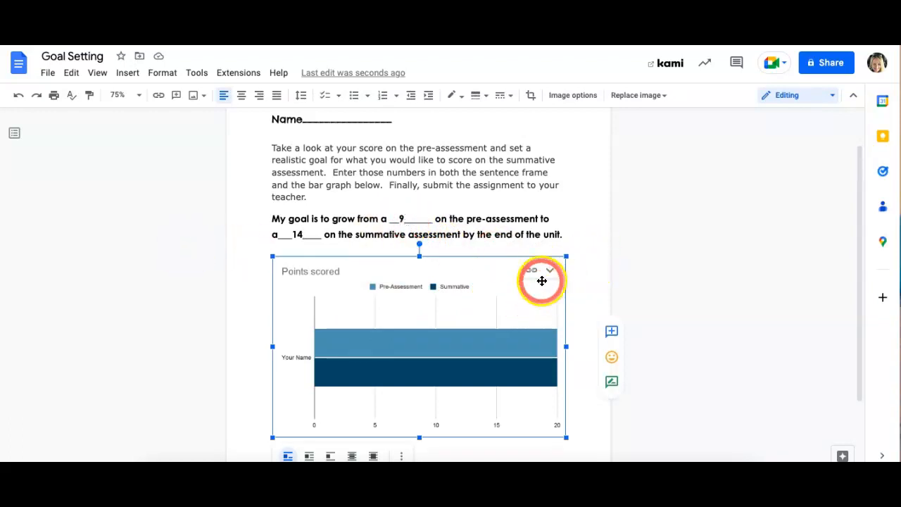
double_click(529, 312)
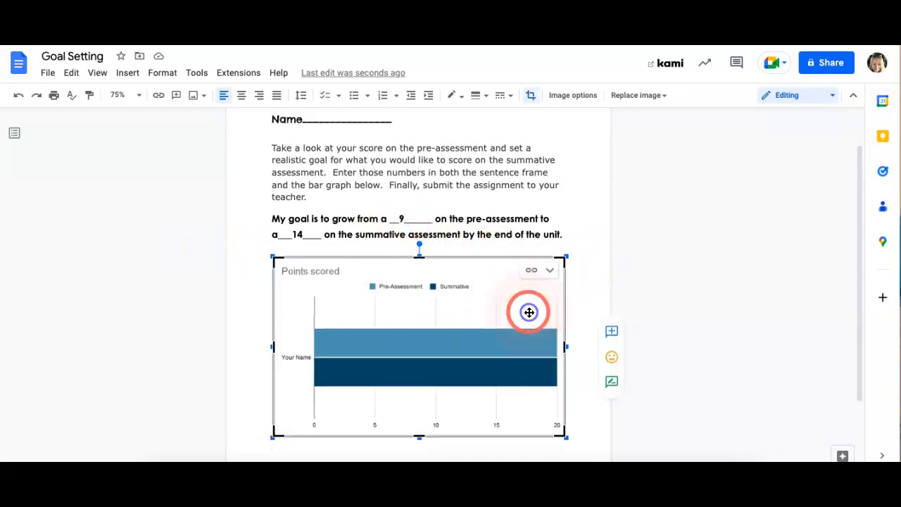
click(539, 277)
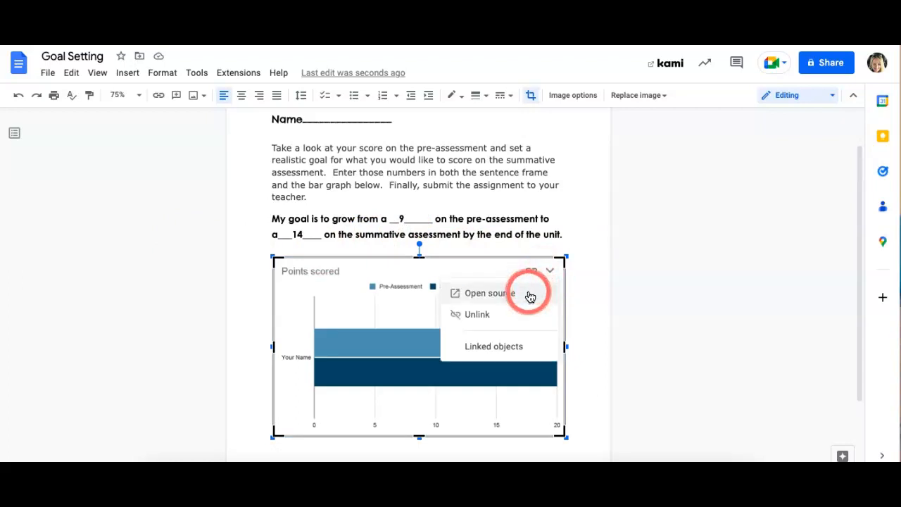
click(530, 296)
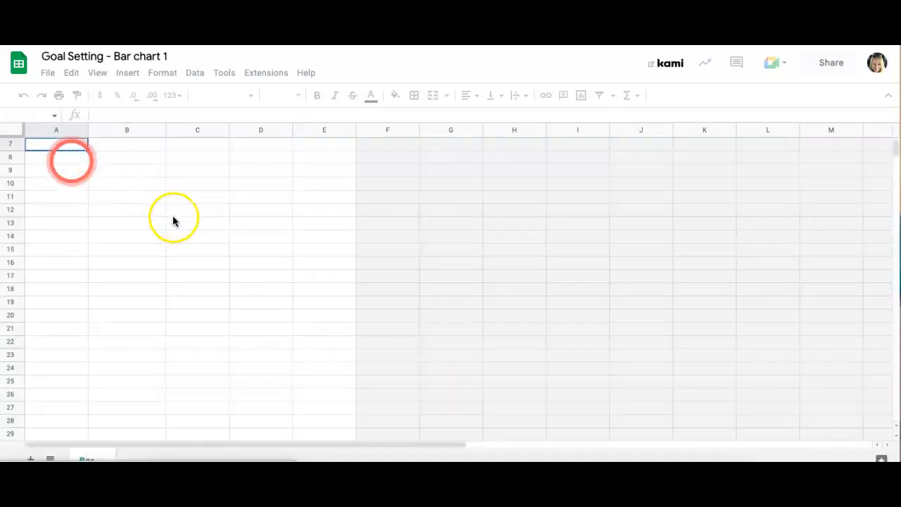
Step: Replace the Your Name placeholder in cell A2 with the person's title and surname
click(138, 255)
scroll(133, 239, down, 3)
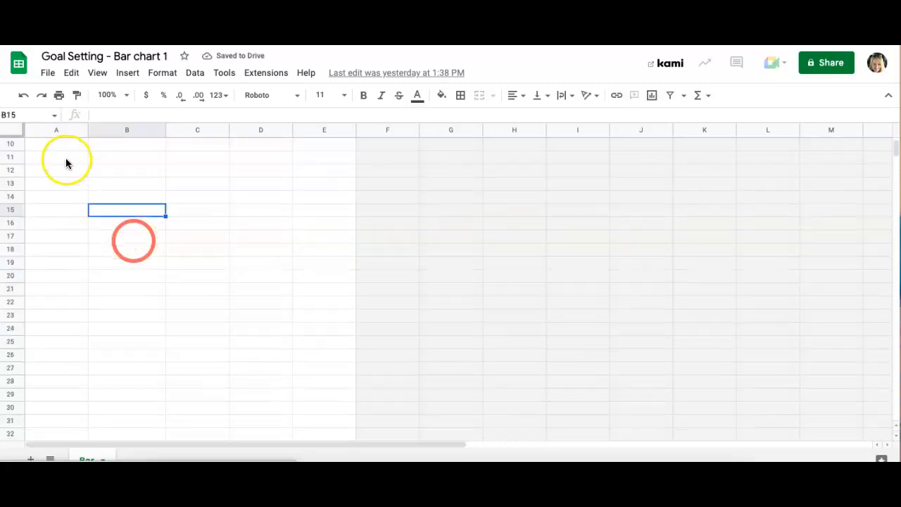
scroll(66, 174, up, 3)
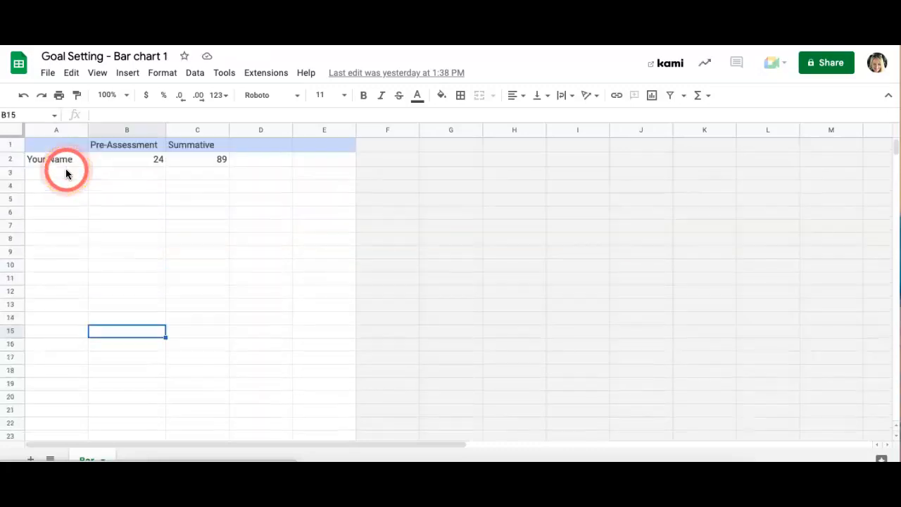
click(67, 161)
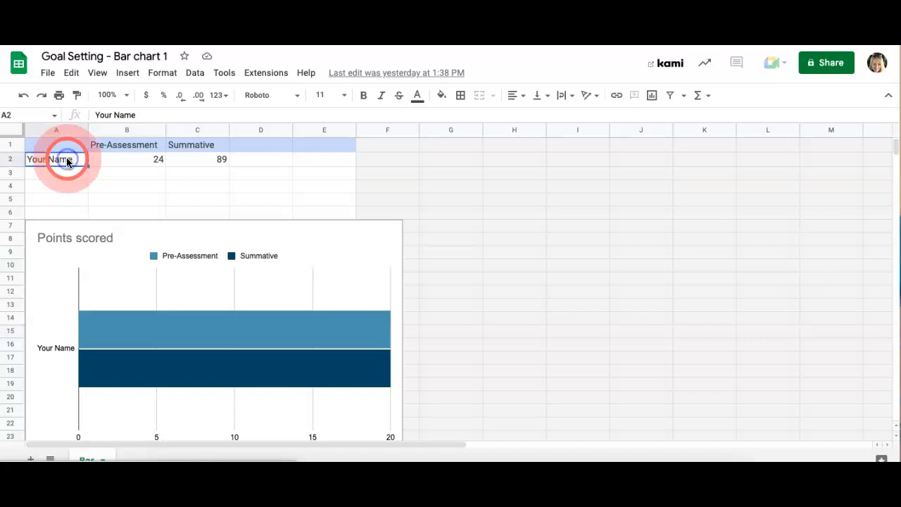
text(Mr)
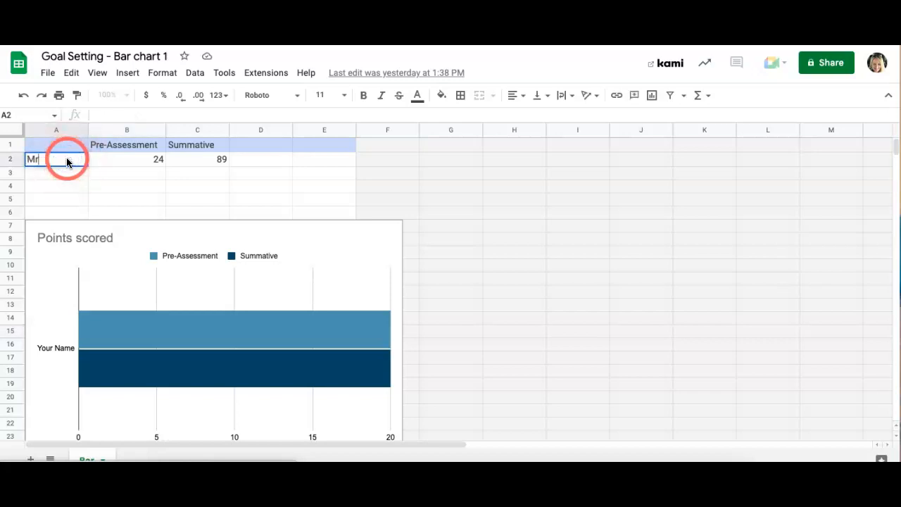
text(s. Hores)
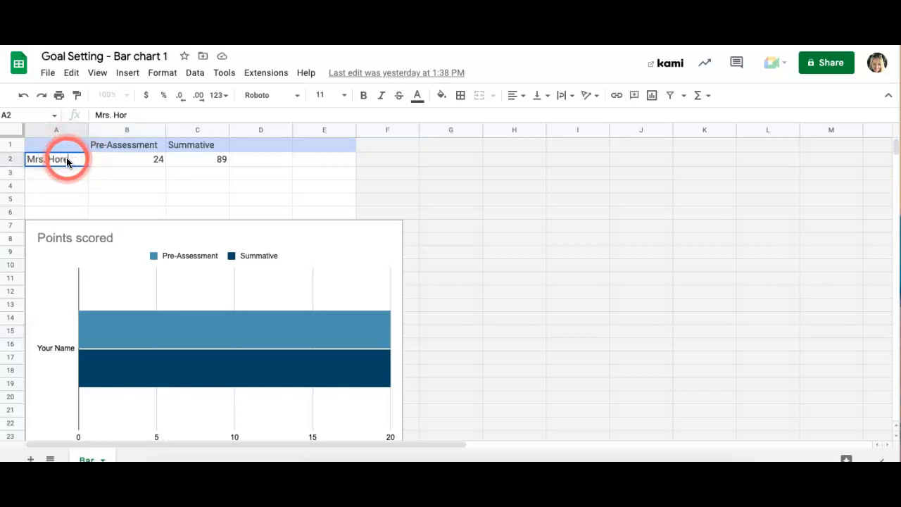
Step: Set the Pre-Assessment score in cell B2 to 9
click(161, 166)
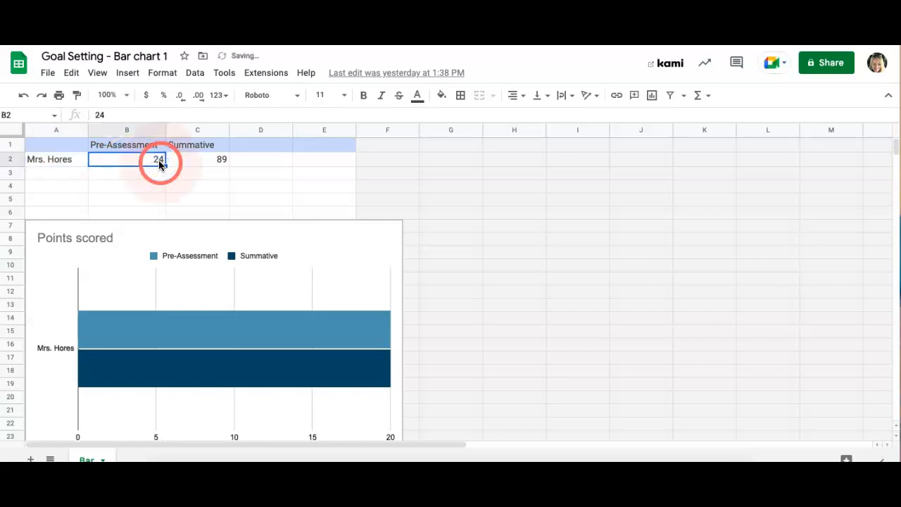
double_click(159, 162)
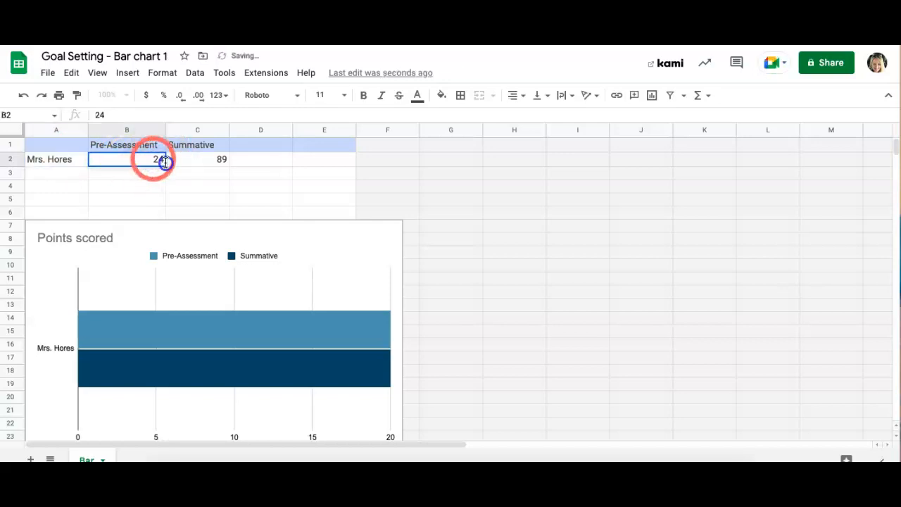
double_click(168, 166)
text(9)
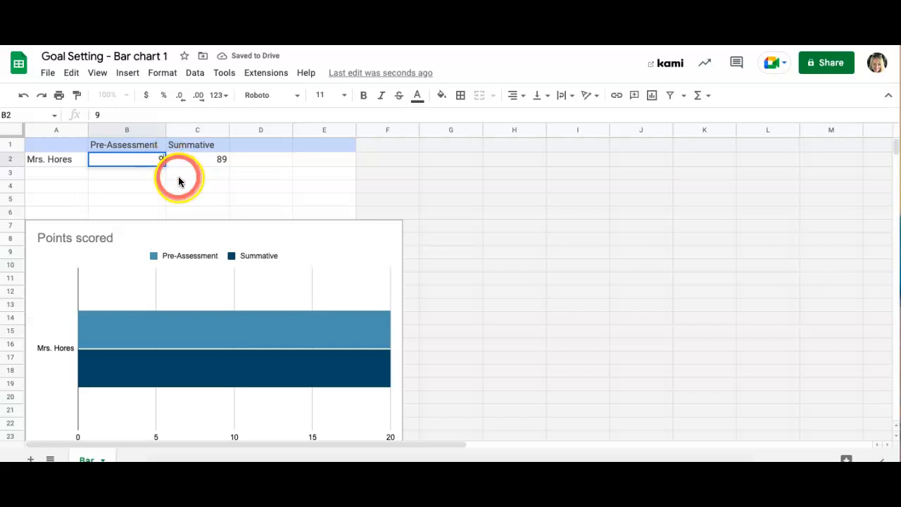
Step: Clear the Summative score in cell C2 so only the pre-assessment score is charted
click(219, 161)
double_click(218, 160)
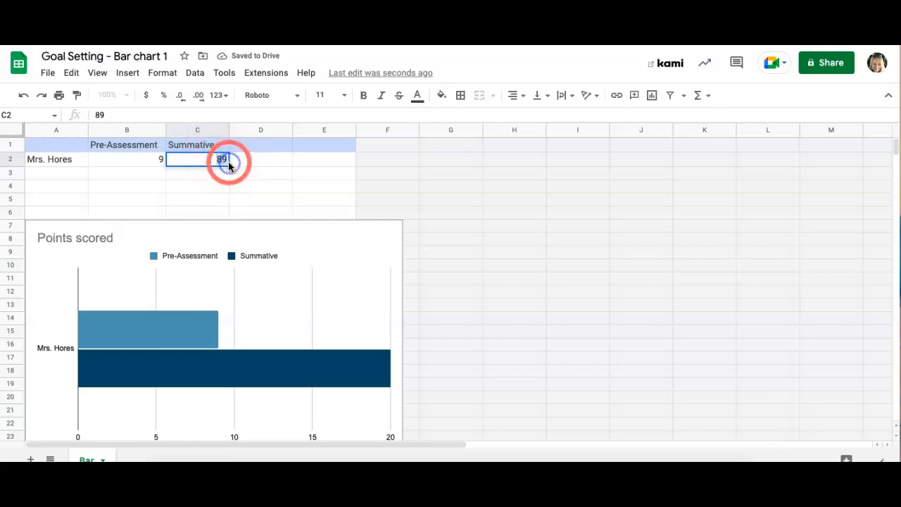
double_click(221, 167)
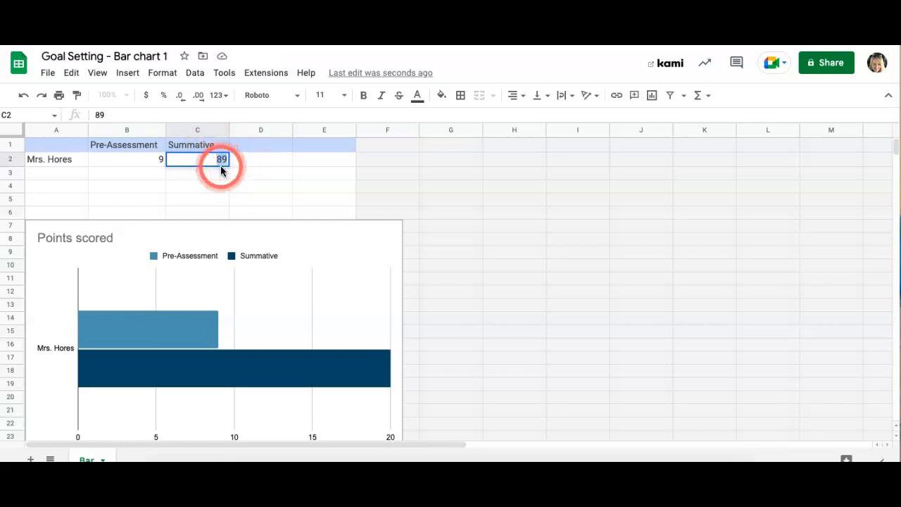
key(BackSpace)
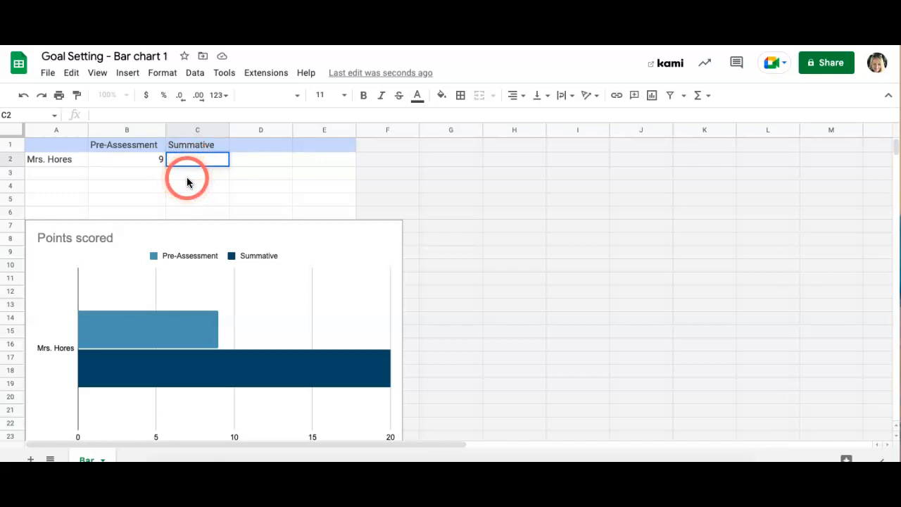
double_click(200, 160)
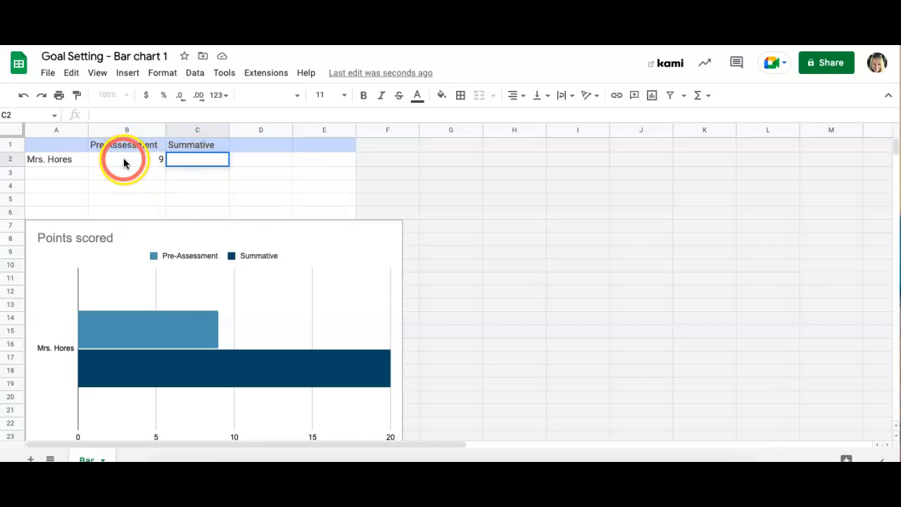
click(388, 184)
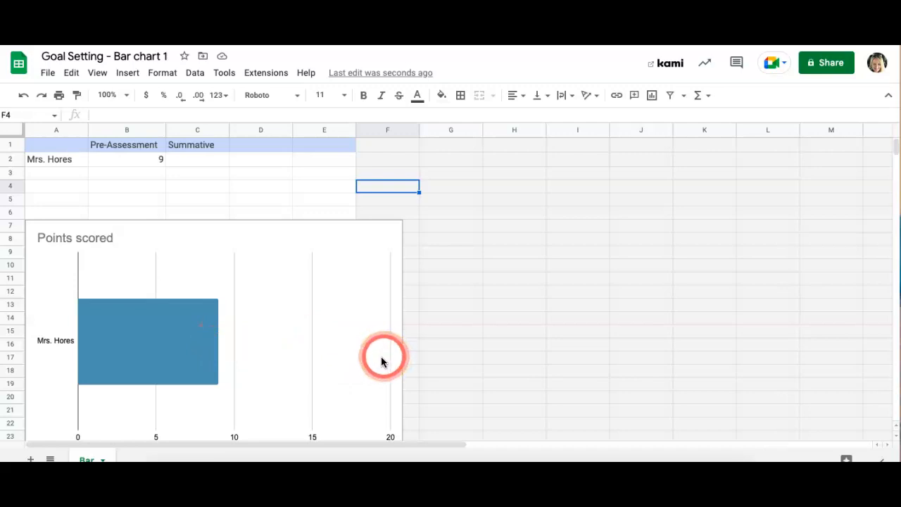
Step: Enter 14 as the Summative score in cell C2
click(209, 159)
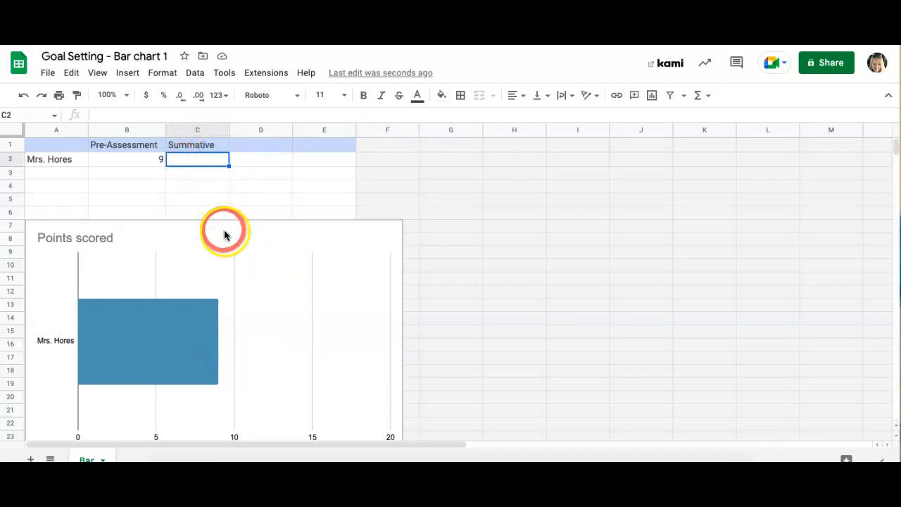
text(1)
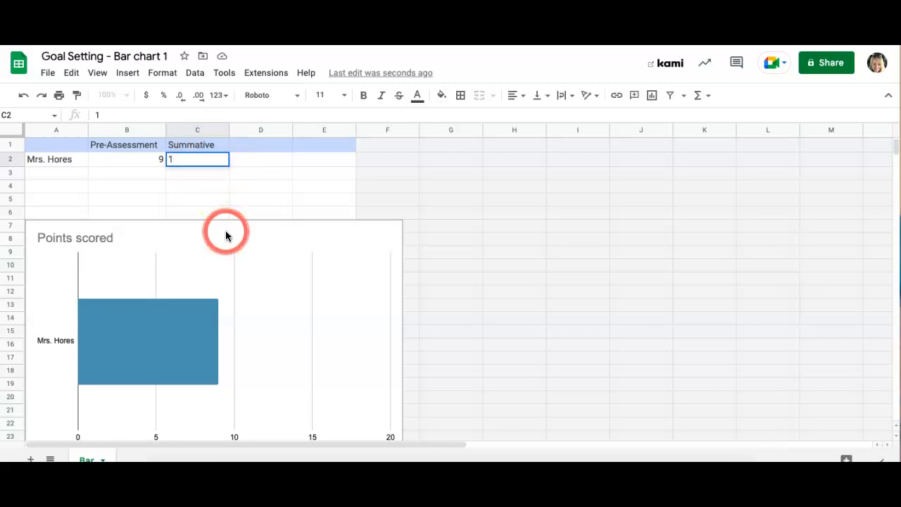
text(4)
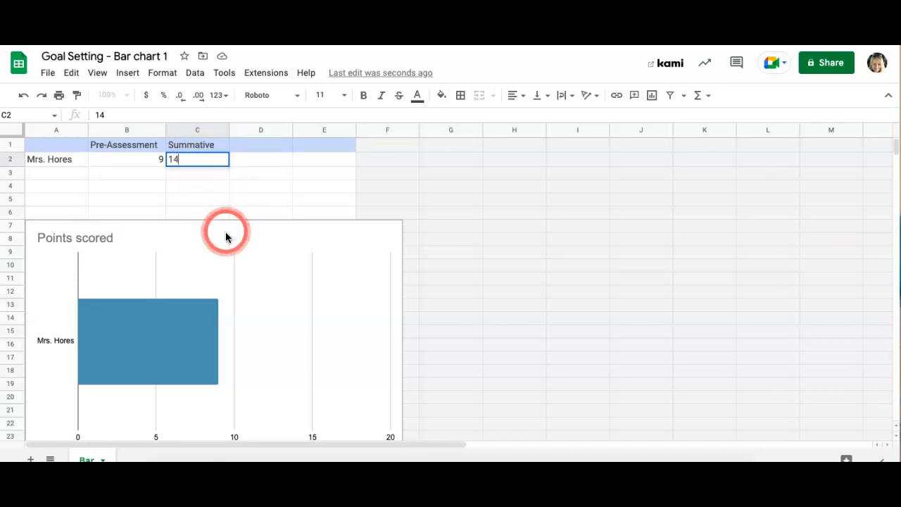
click(321, 203)
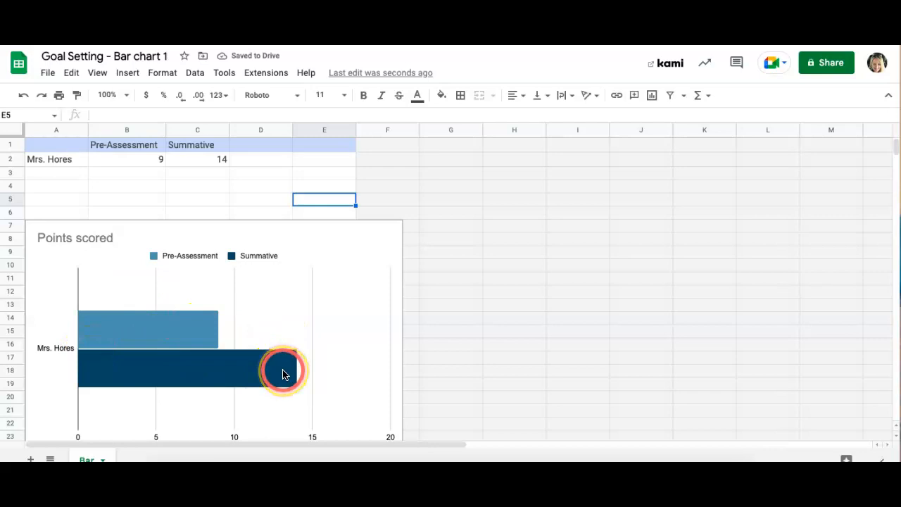
Step: Change the Summative score in cell C2 to 12
click(221, 157)
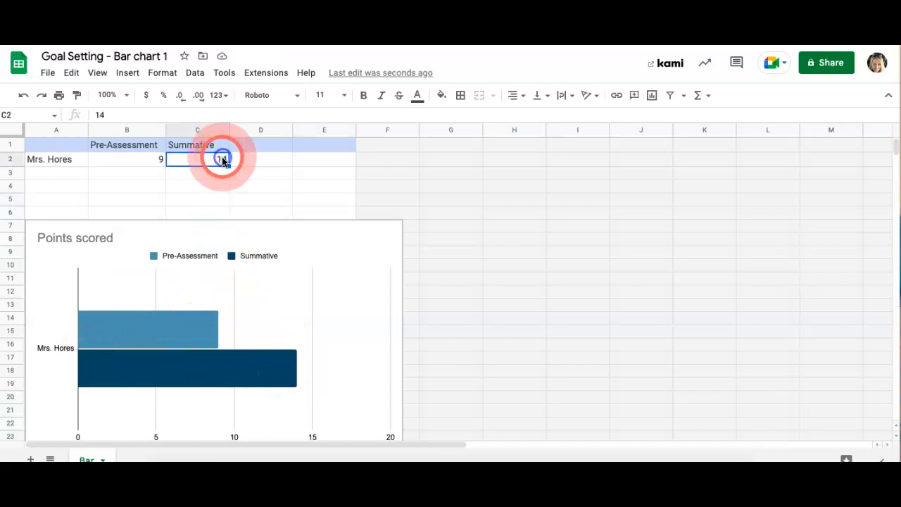
text(1)
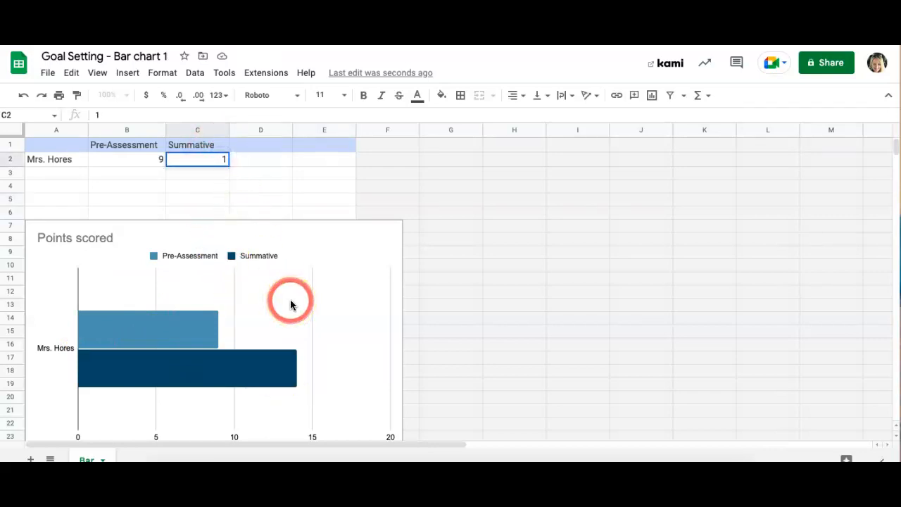
text(2)
click(286, 187)
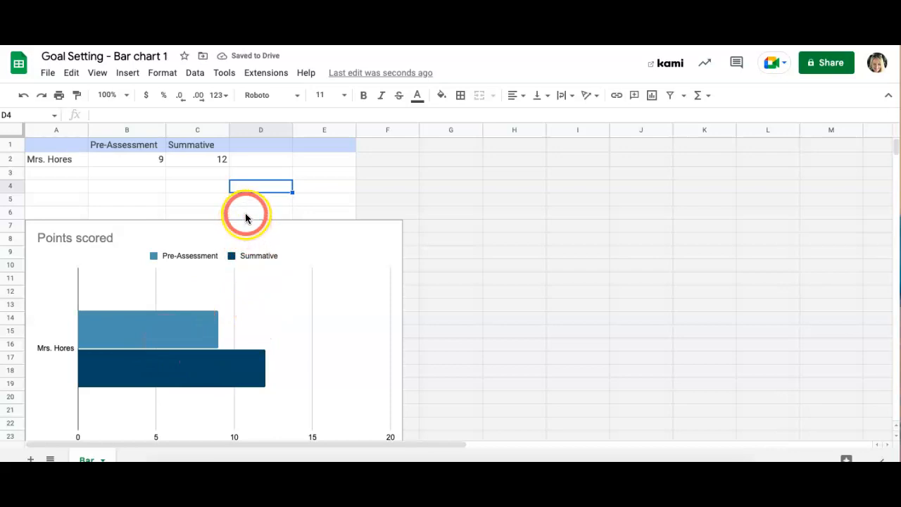
Step: Delete the Summative score from cell C2, leaving the cell empty
click(218, 161)
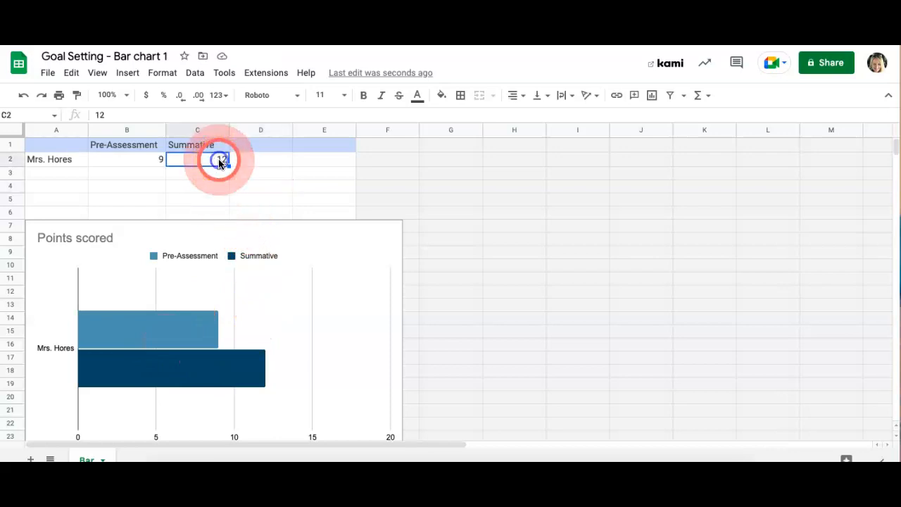
key(Delete)
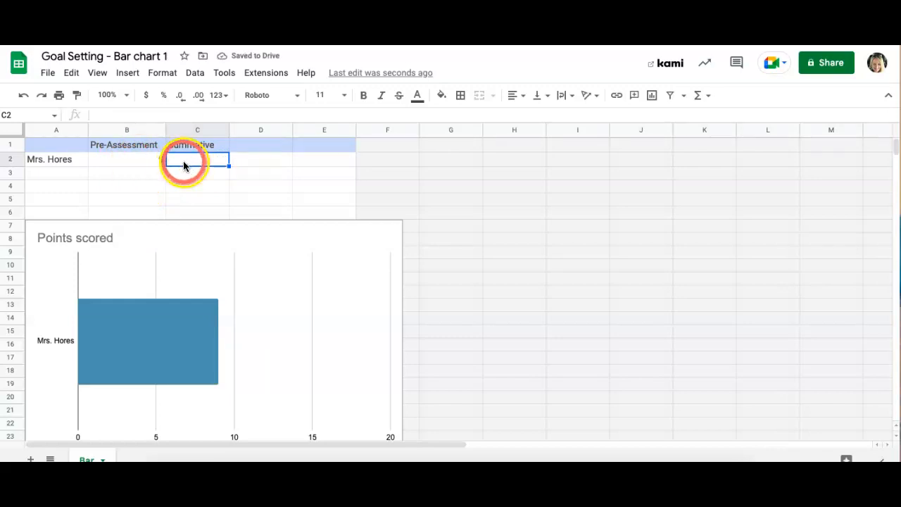
click(285, 178)
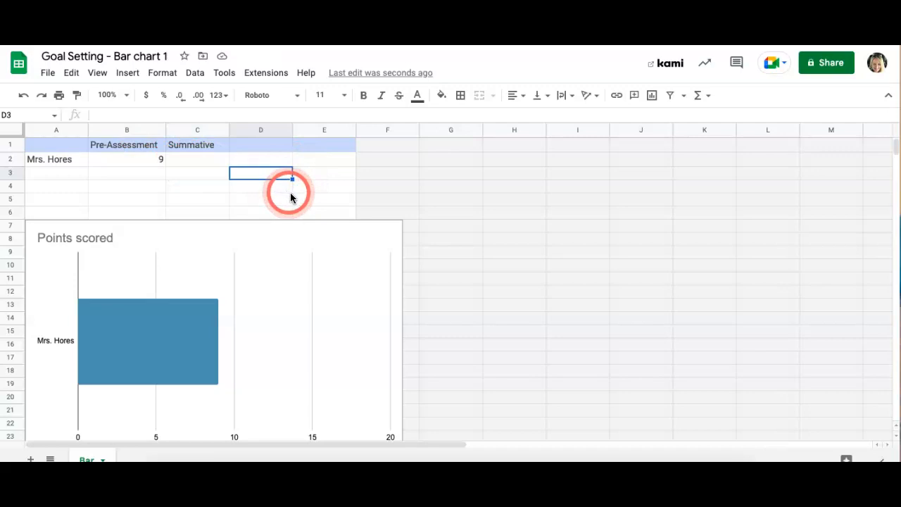
scroll(445, 258, down, 1)
scroll(444, 259, up, 1)
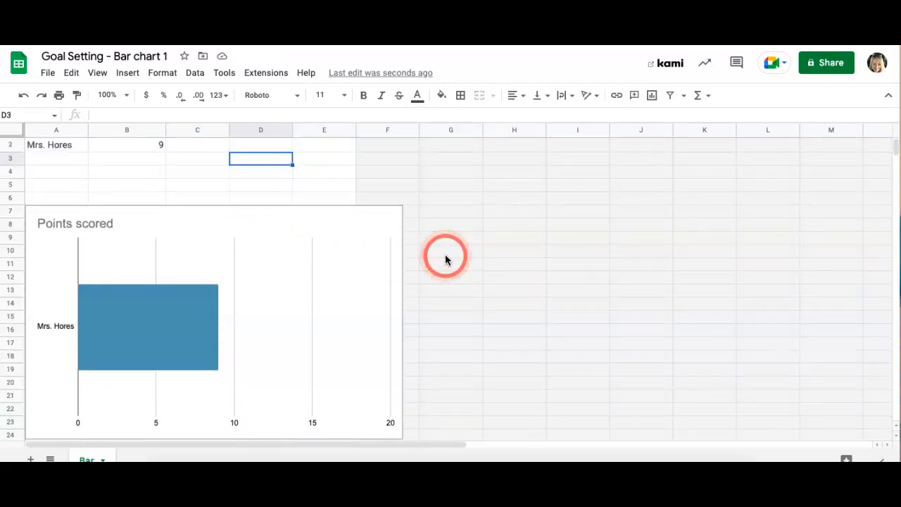
click(342, 191)
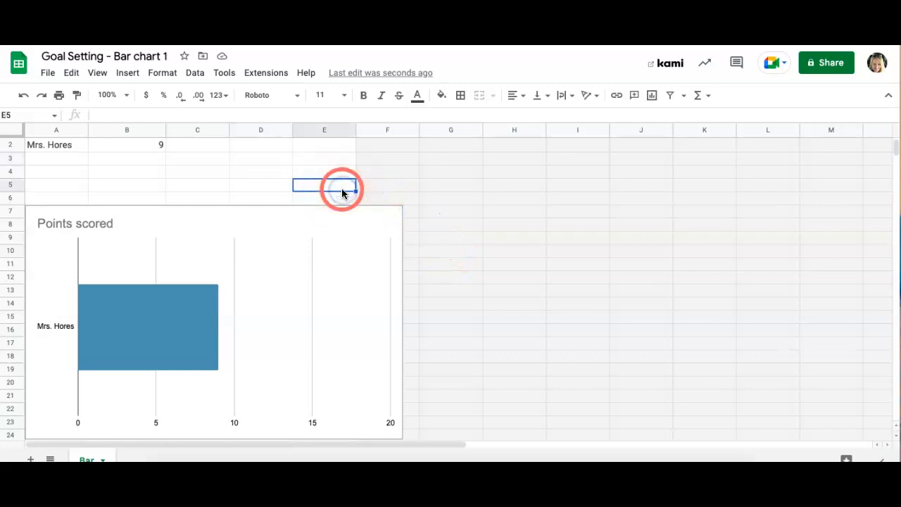